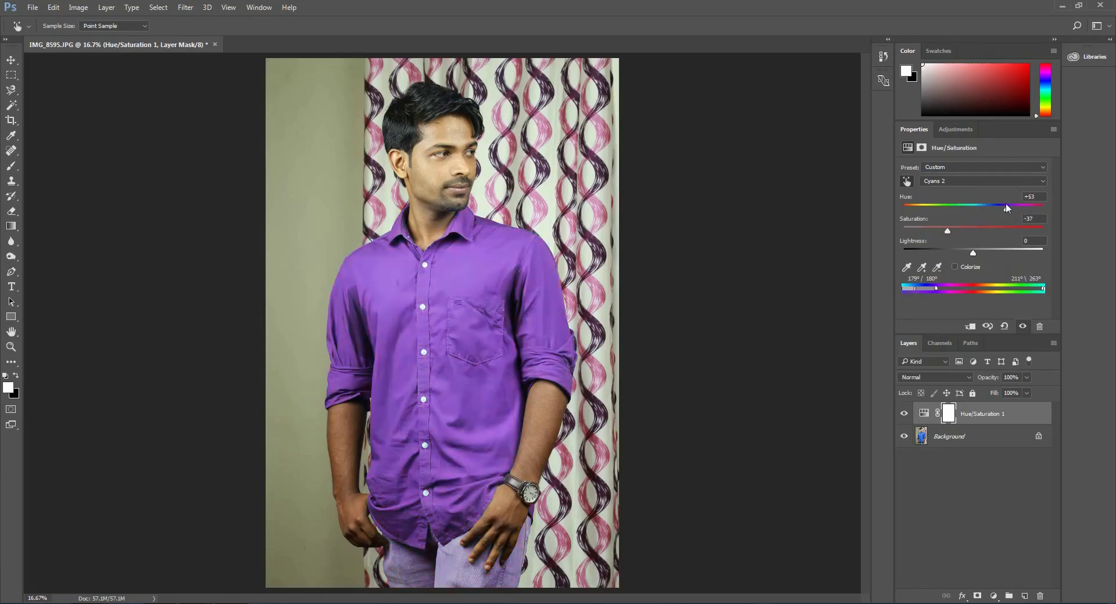
Test Hue, Saturation and Lightness slider values on the shirt, from green and black to pale lavender.
drag(1007, 208, 933, 208)
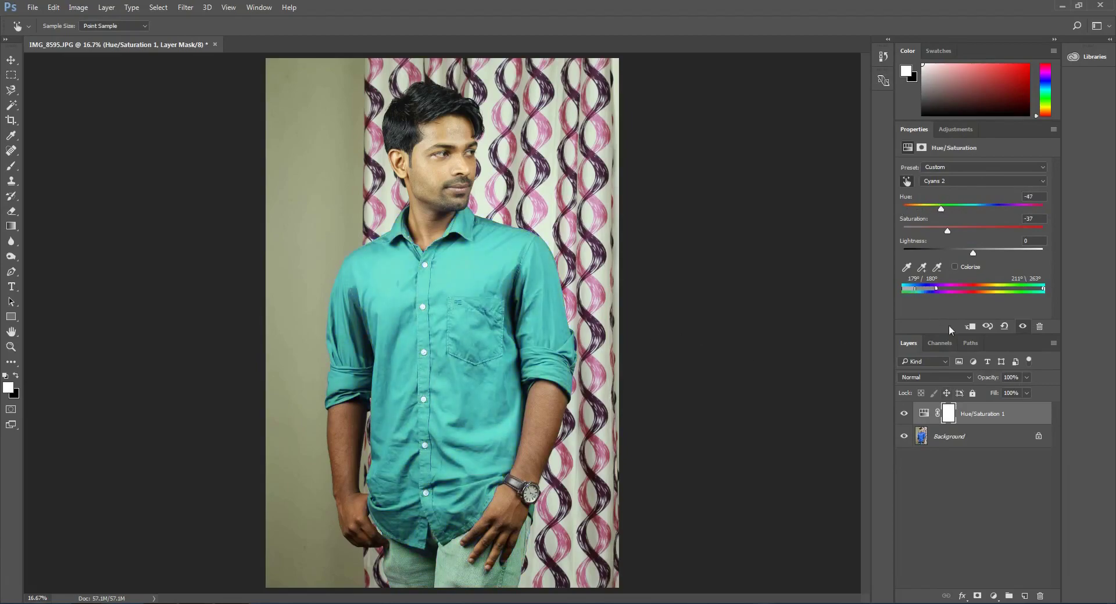
drag(973, 258, 891, 261)
drag(947, 231, 903, 232)
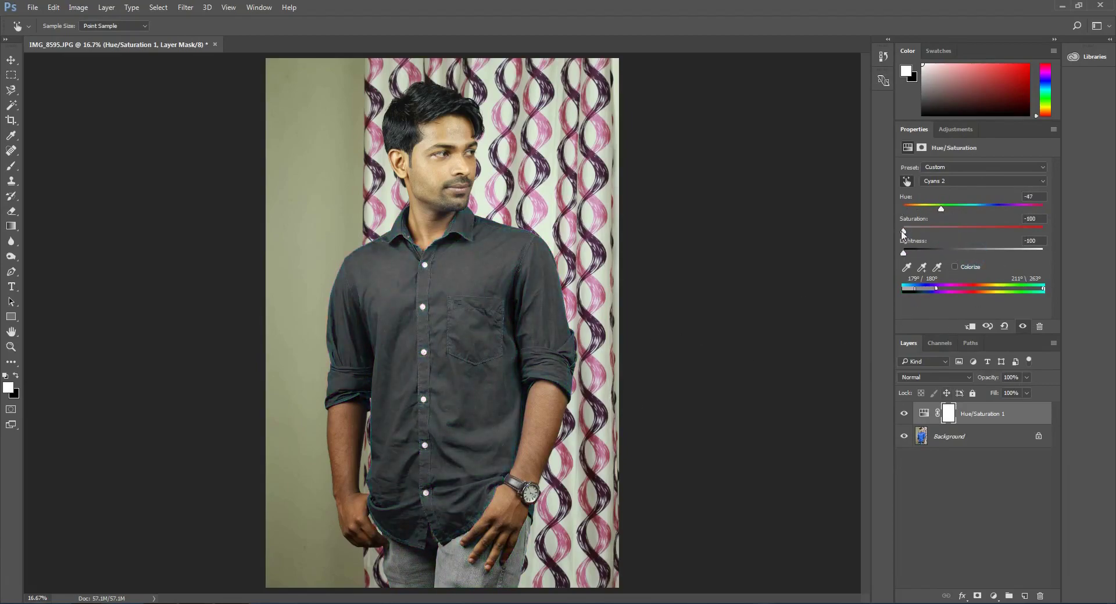
drag(978, 231, 1053, 234)
drag(902, 253, 1039, 256)
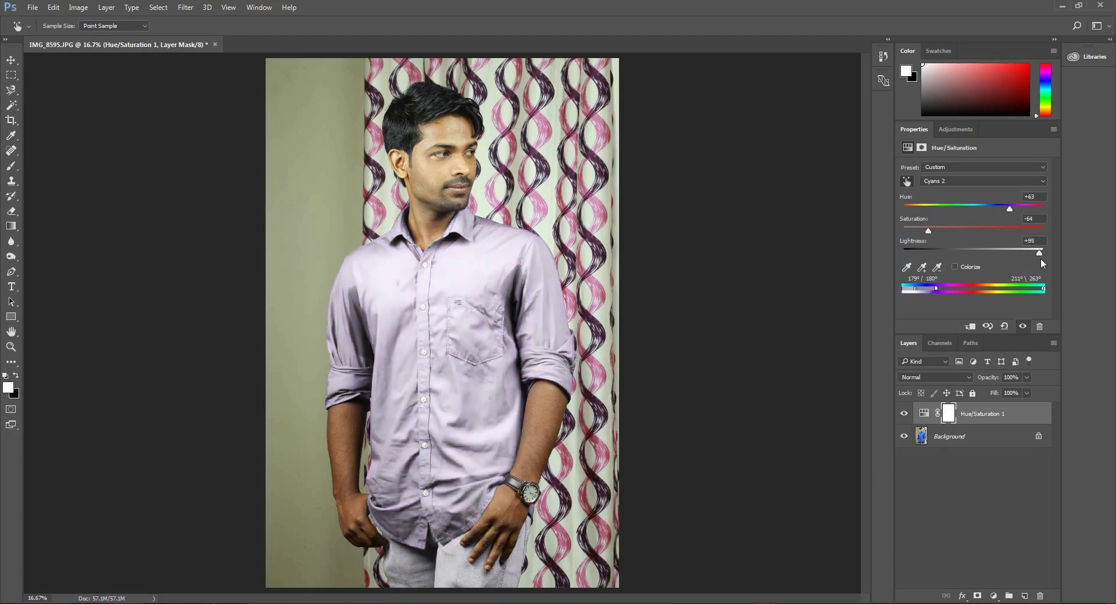
mouse_move(928, 230)
mouse_down()
mouse_move(901, 233)
mouse_move(1025, 234)
mouse_move(947, 231)
mouse_up()
drag(1009, 209, 965, 219)
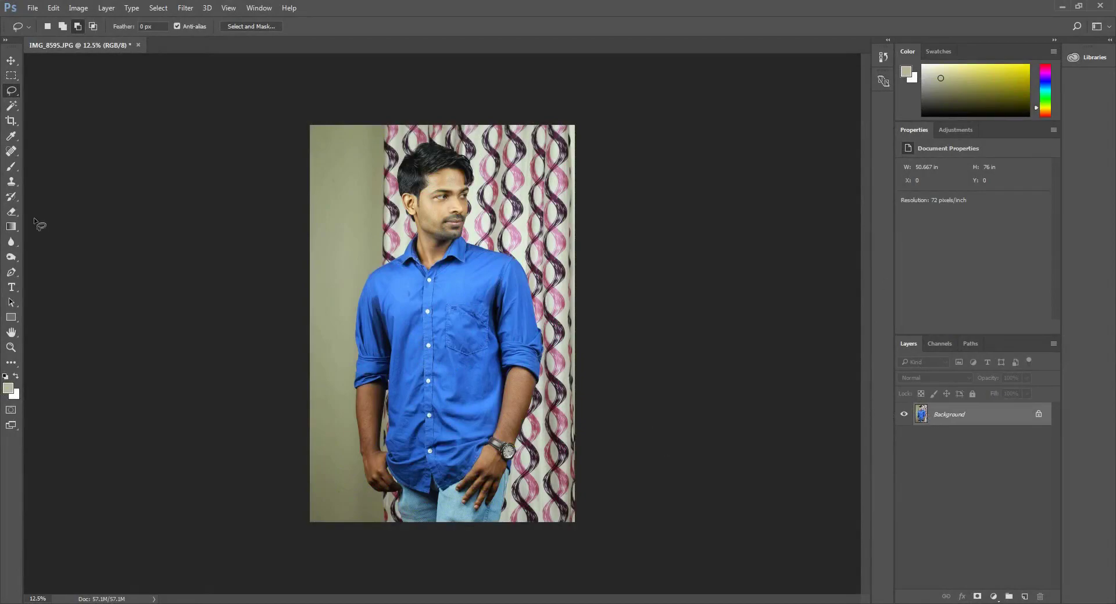
With the Pen tool and zoomed in, start the path along the shirt's shoulder edge.
key(p)
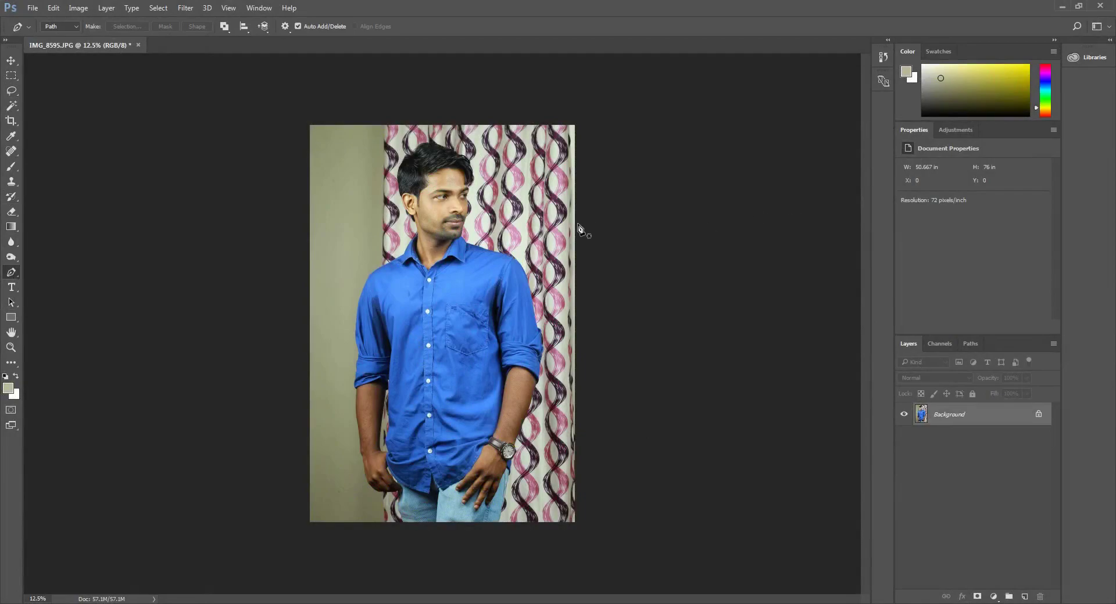
key(ctrl+plus)
scroll(577, 224, up, 1)
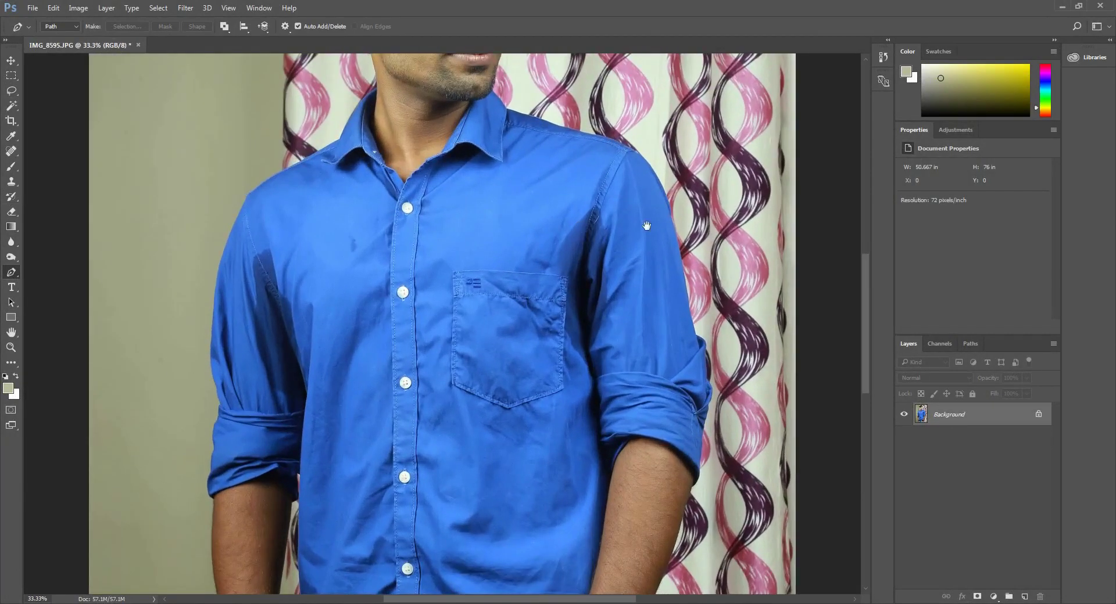
scroll(466, 378, up, 2)
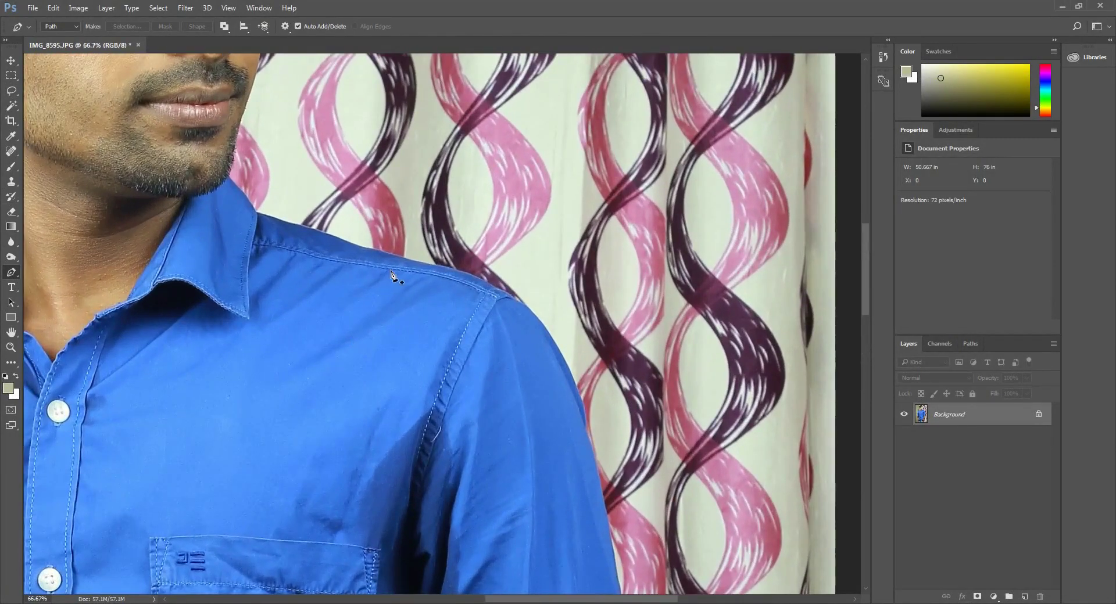
click(331, 235)
click(391, 254)
click(427, 261)
click(463, 271)
Continue the path down the shoulder and onto the sleeve edge.
click(494, 284)
click(515, 297)
click(533, 314)
click(554, 337)
click(566, 365)
click(576, 391)
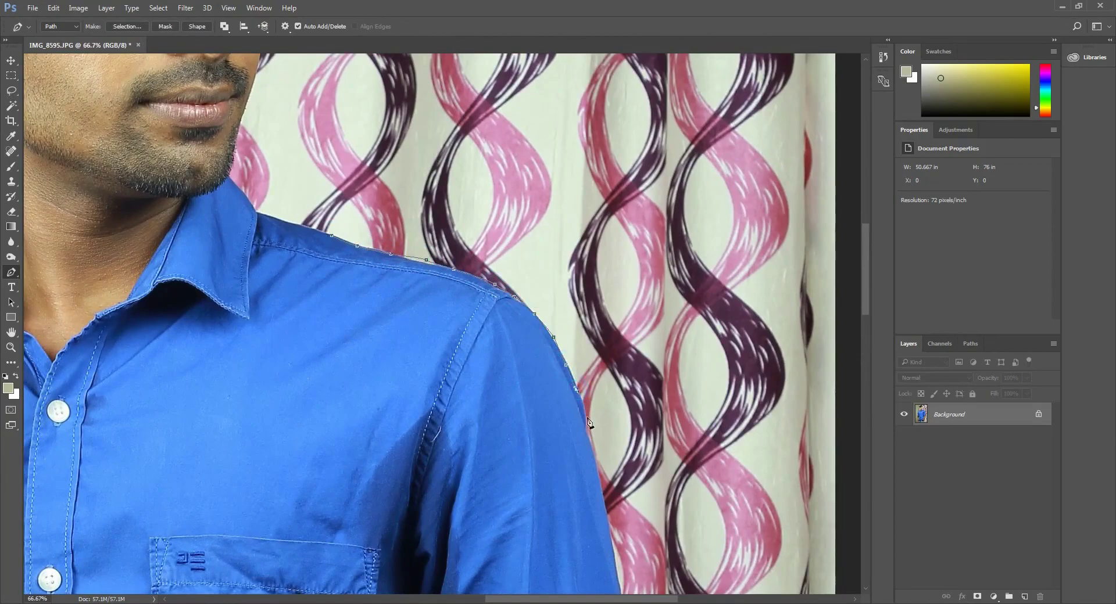
click(588, 425)
click(593, 450)
click(604, 504)
Extend the path further down the sleeve edge toward the arm.
drag(656, 533, 572, 212)
click(548, 317)
click(556, 345)
click(577, 362)
click(578, 395)
click(580, 427)
click(587, 449)
click(587, 467)
click(581, 492)
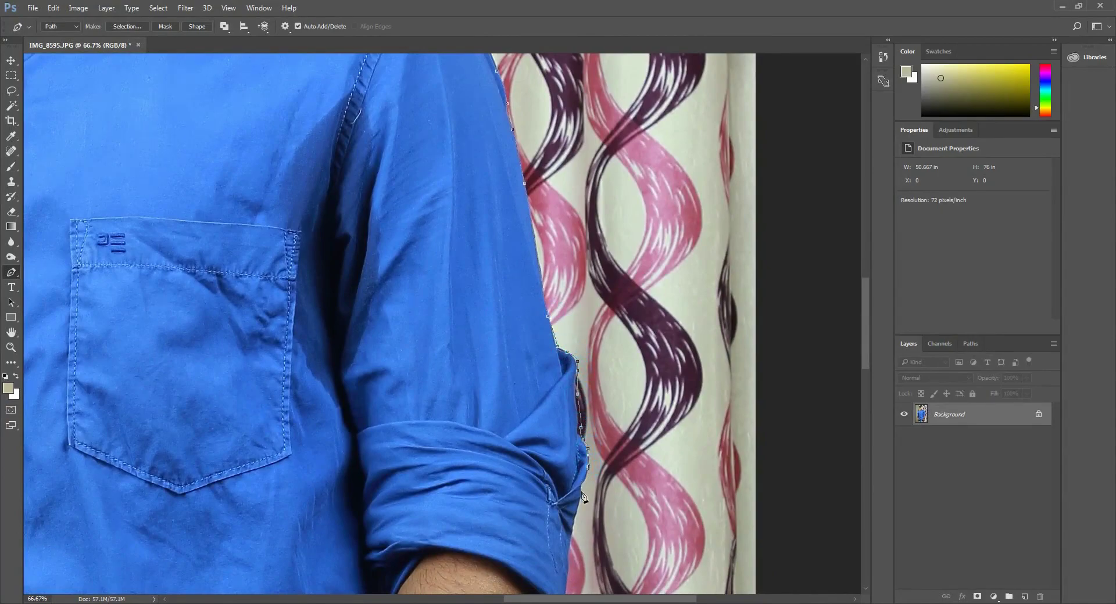
click(568, 553)
Trace the path from the sleeve along the arm toward the wrist.
drag(577, 572, 616, 436)
click(604, 467)
click(601, 492)
click(591, 511)
drag(577, 469, 570, 463)
drag(485, 410, 544, 227)
drag(459, 436, 578, 274)
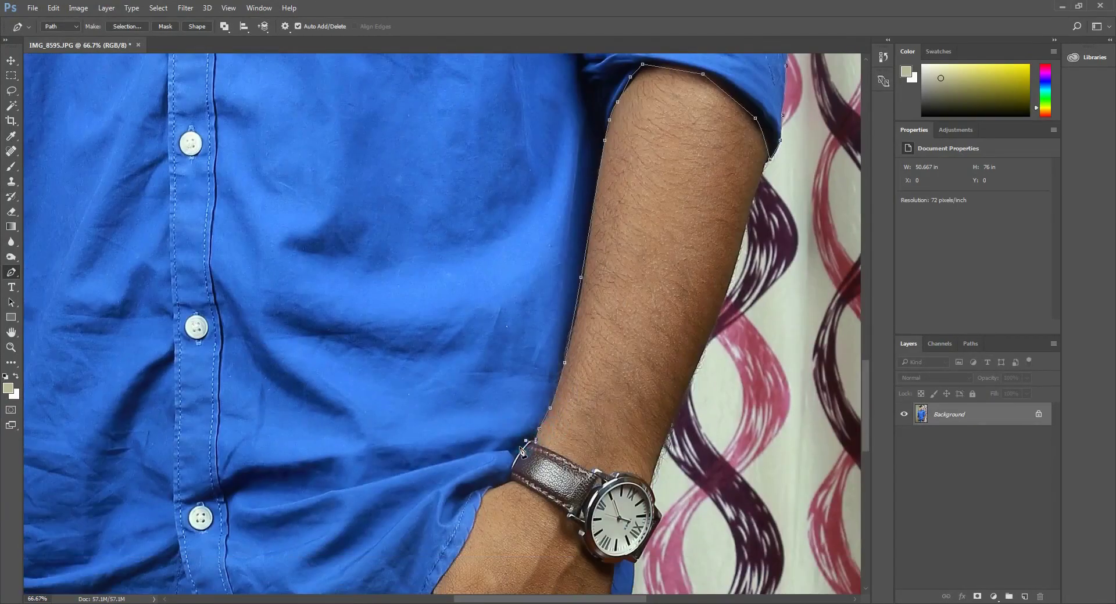
drag(508, 470, 540, 321)
drag(480, 515, 486, 466)
click(496, 346)
Trace the path along the hand and the shirt hem.
click(459, 400)
click(417, 458)
click(341, 506)
click(291, 536)
click(237, 442)
click(229, 539)
drag(75, 482, 262, 558)
Trace up the left shirt edge and along the lower edge of the left sleeve.
click(189, 430)
click(174, 352)
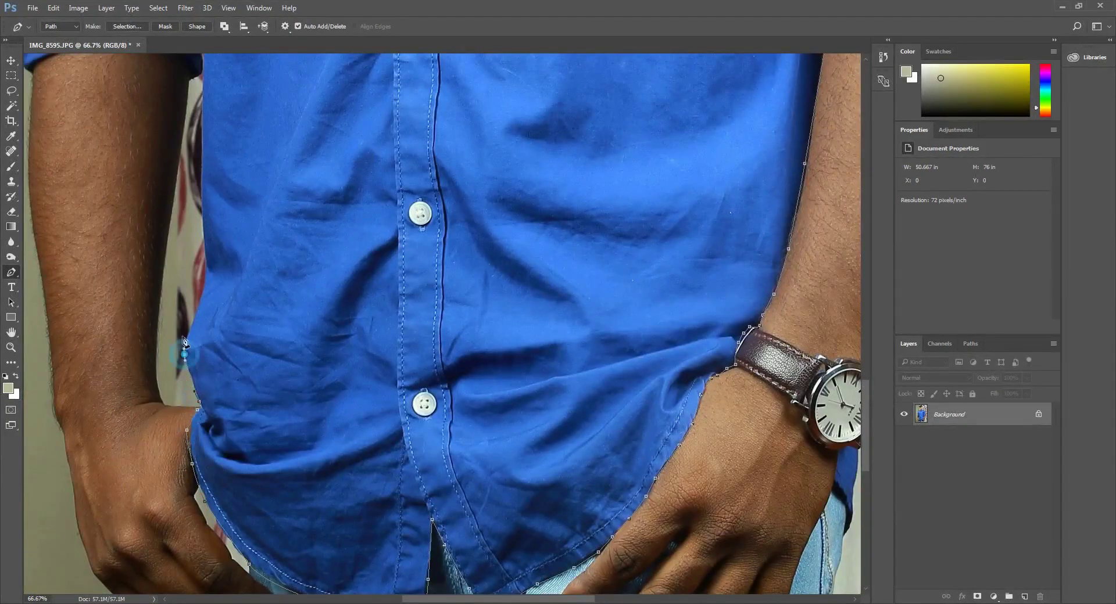
drag(180, 349, 264, 514)
click(278, 426)
click(273, 186)
click(274, 206)
click(264, 242)
click(239, 205)
click(190, 202)
click(112, 224)
click(93, 193)
Trace the path up the left shoulder edge toward the collar.
drag(102, 114, 166, 376)
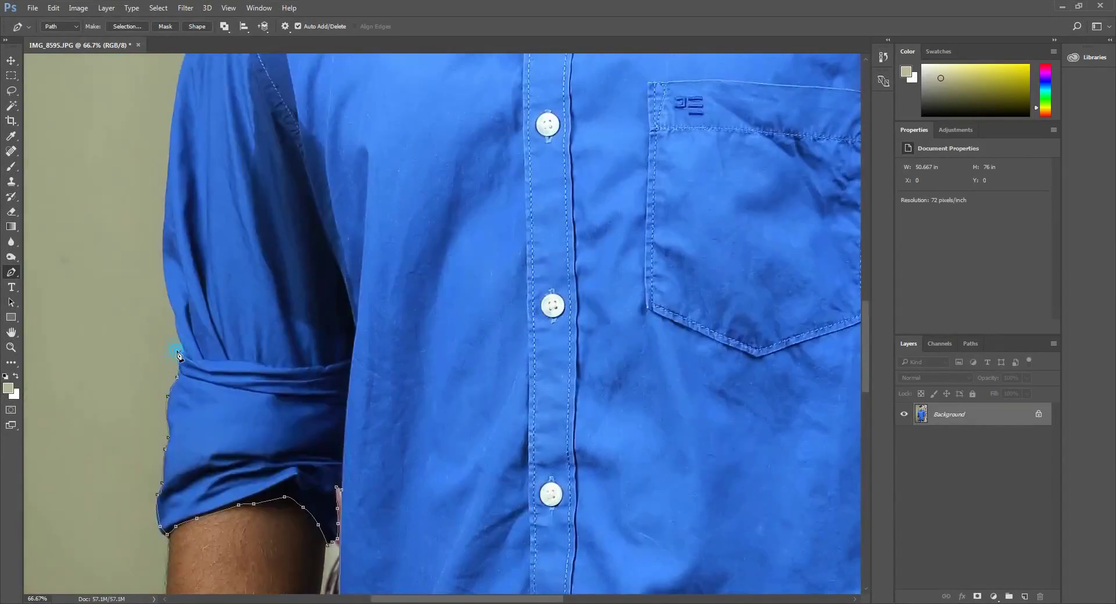
click(173, 134)
drag(174, 134, 248, 513)
click(294, 338)
click(357, 274)
click(454, 223)
Trace around the neck and collar, close the path, and convert it to a selection.
drag(494, 205, 391, 424)
click(423, 357)
click(467, 317)
click(461, 401)
click(504, 485)
click(567, 460)
click(723, 355)
click(800, 382)
key(ctrl+Return)
key(ctrl+minus)
key(ctrl+minus)
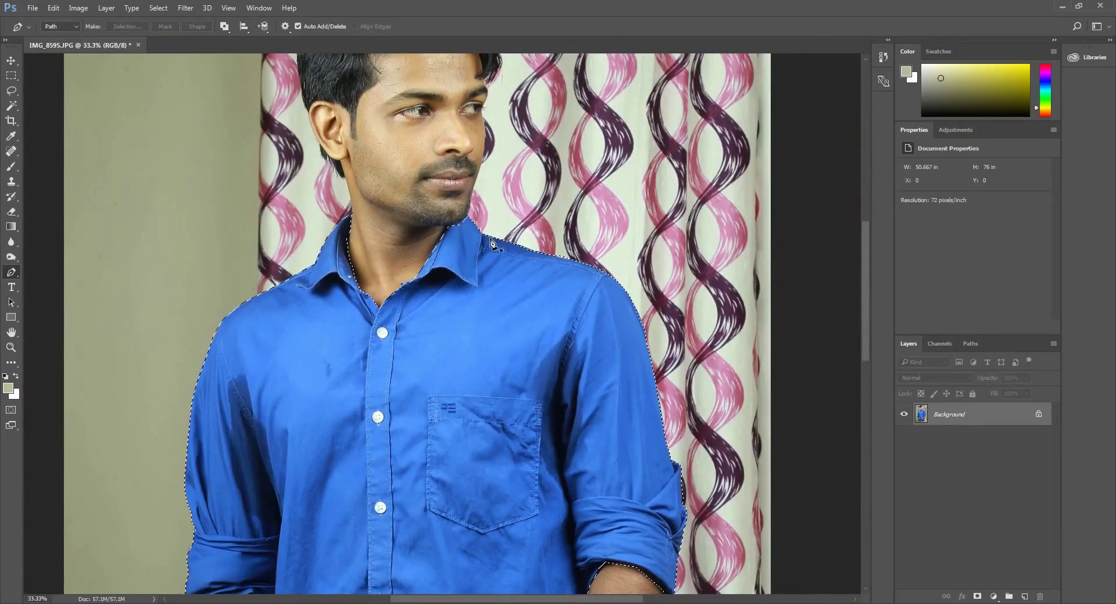
Recolour the selected shirt charcoal with Hue -24, Saturation -71, Lightness -66.
key(ctrl+minus)
key(ctrl+minus)
key(ctrl+plus)
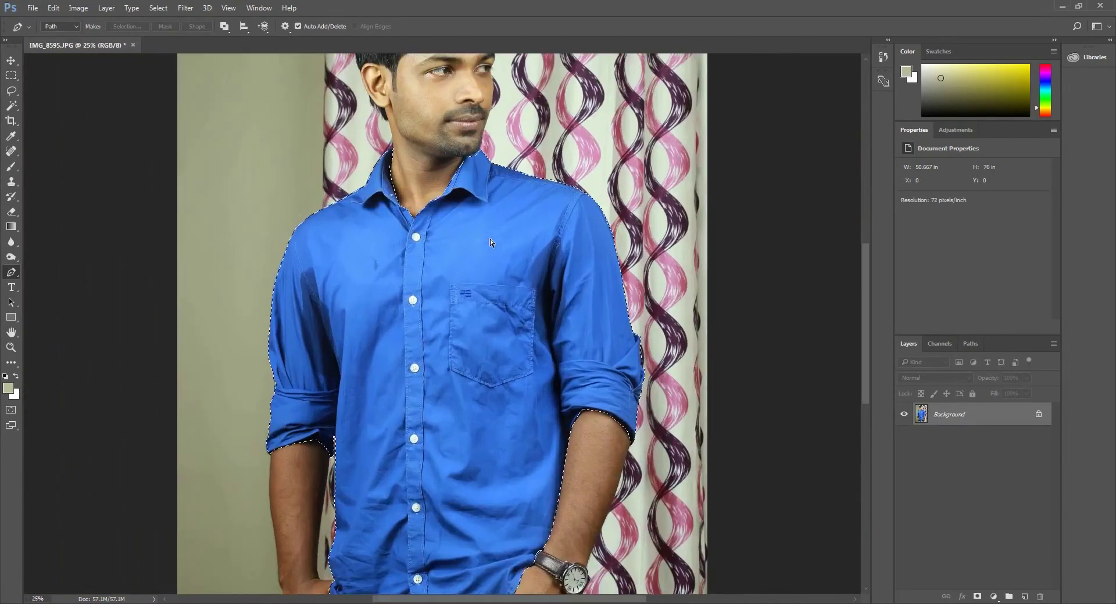
scroll(524, 359, down, 2)
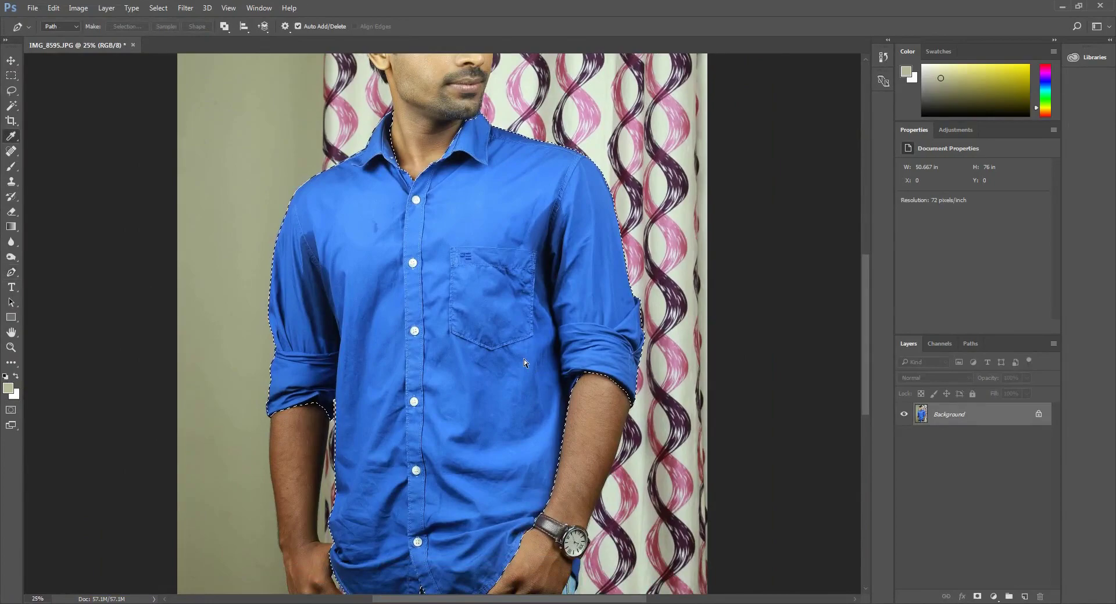
key(ctrl+u)
mouse_move(793, 223)
mouse_down()
mouse_move(840, 224)
mouse_move(757, 227)
mouse_move(787, 251)
mouse_move(756, 254)
mouse_move(738, 279)
mouse_move(755, 279)
mouse_up()
key(ctrl+minus)
drag(773, 226, 777, 227)
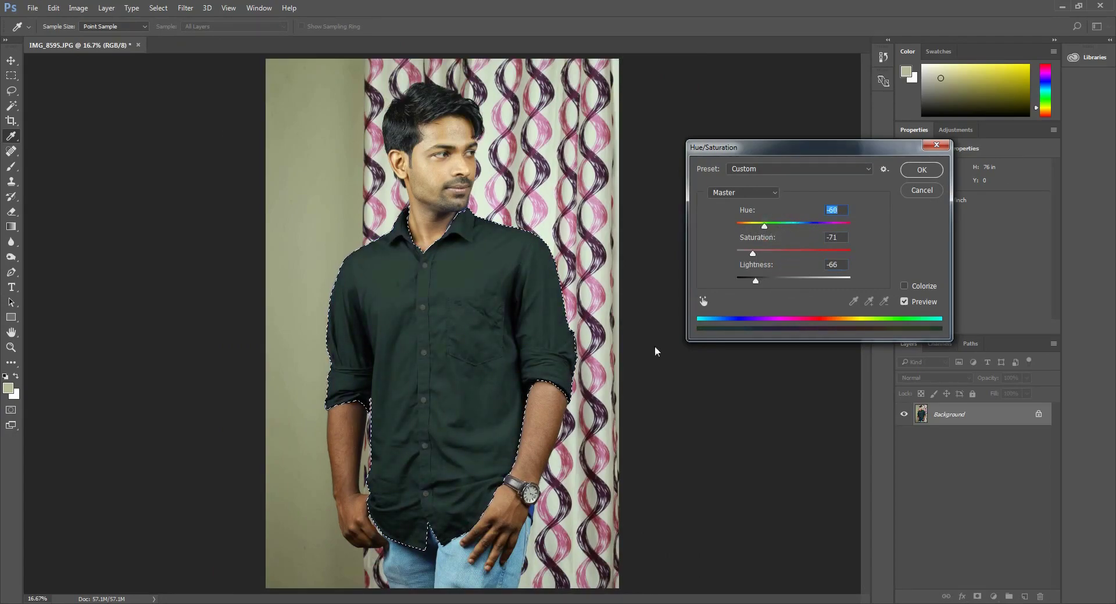
drag(765, 226, 779, 225)
click(933, 170)
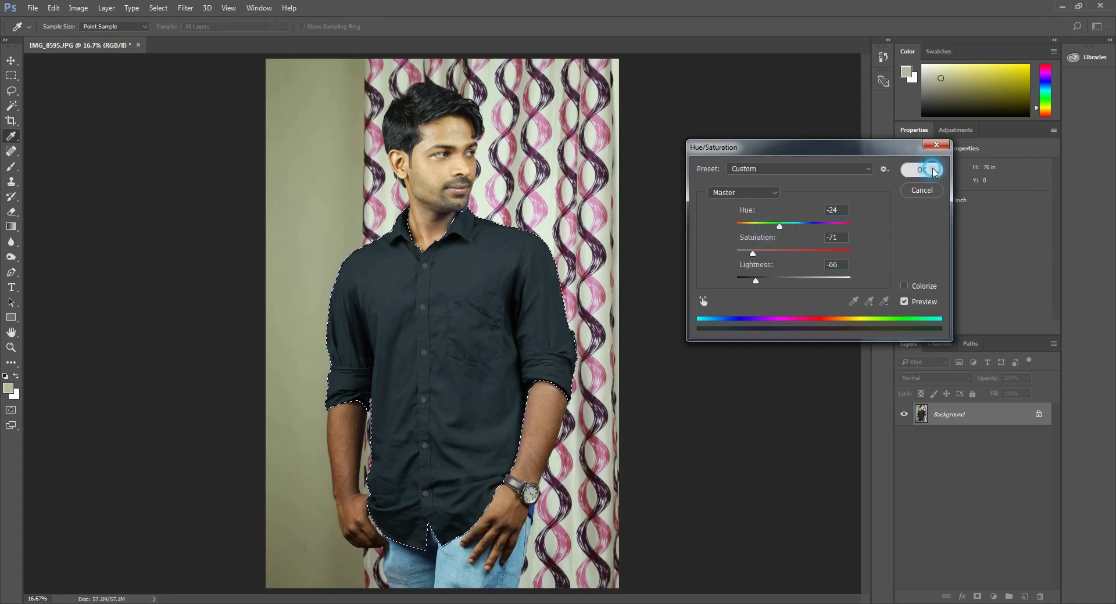
key(p)
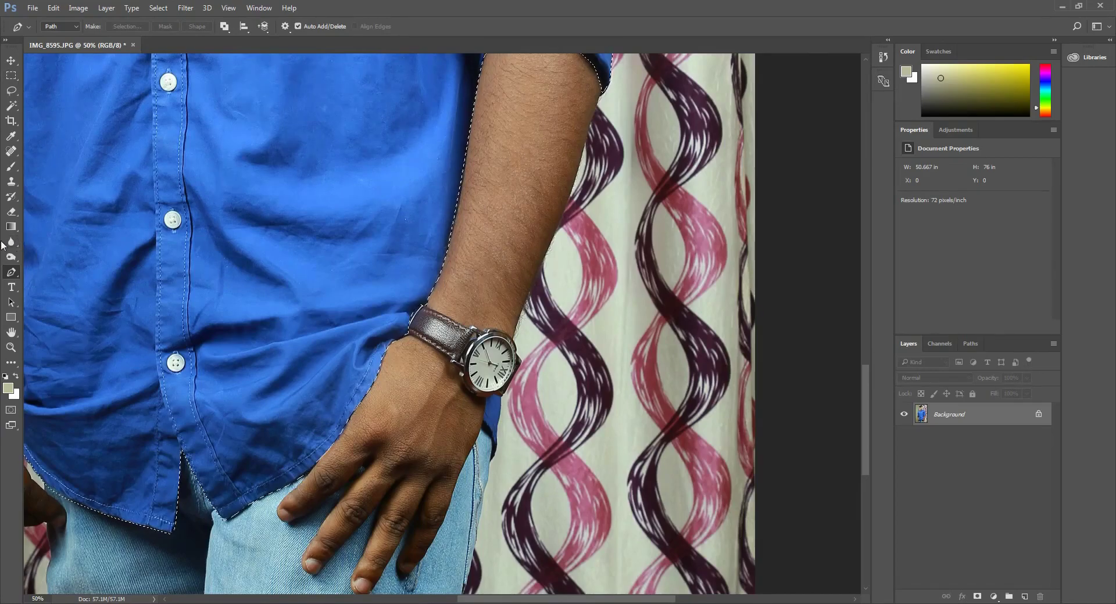
Add the blue patch below the watch to the shirt selection with the Lasso tool.
click(10, 91)
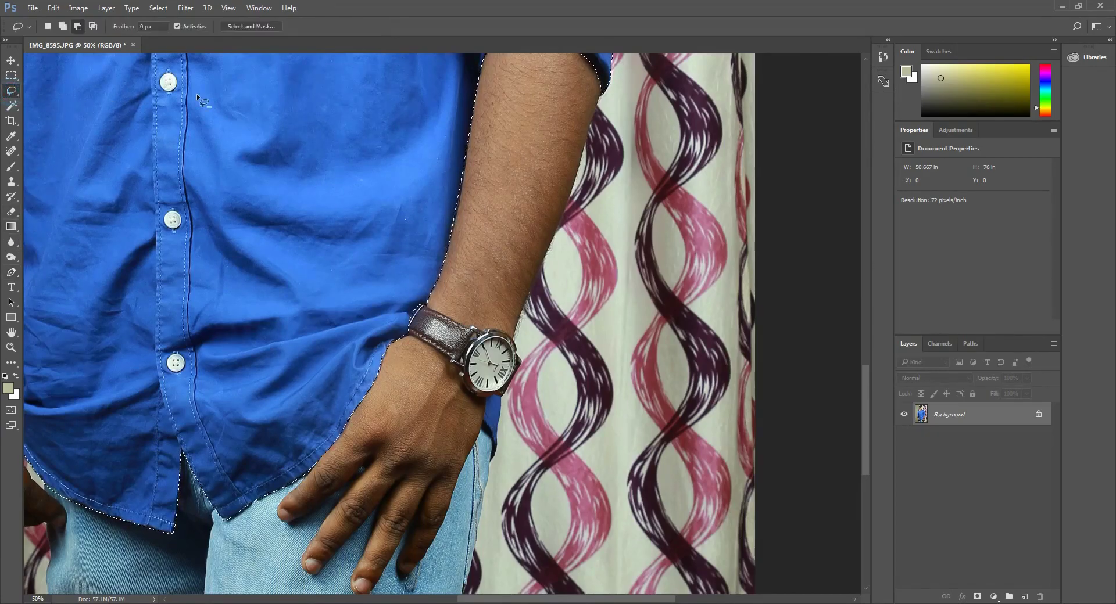
click(62, 27)
click(492, 395)
drag(492, 396, 497, 440)
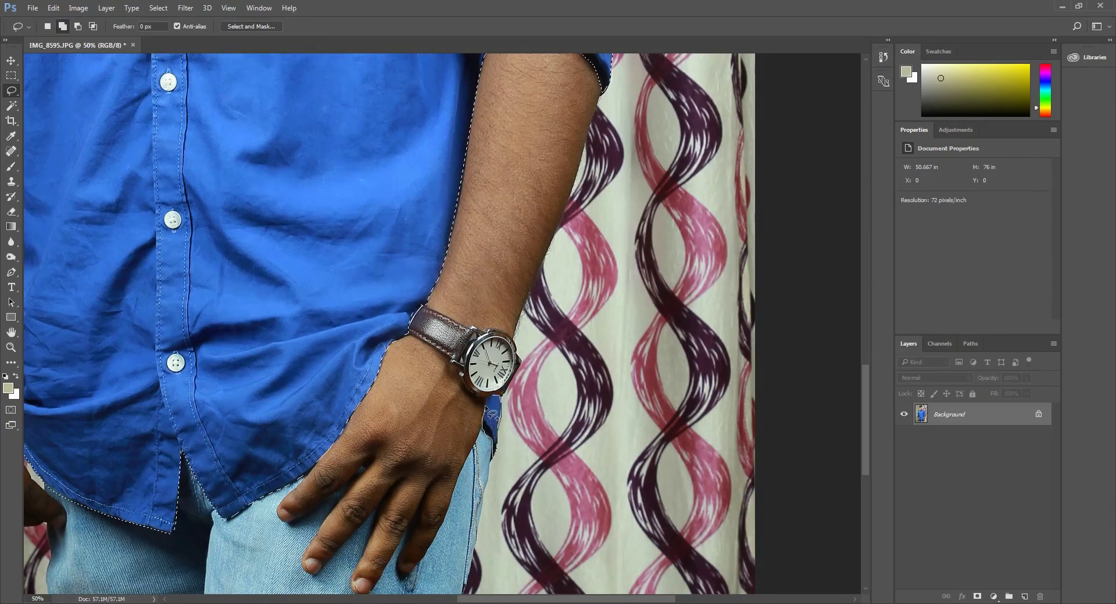
drag(498, 410, 493, 397)
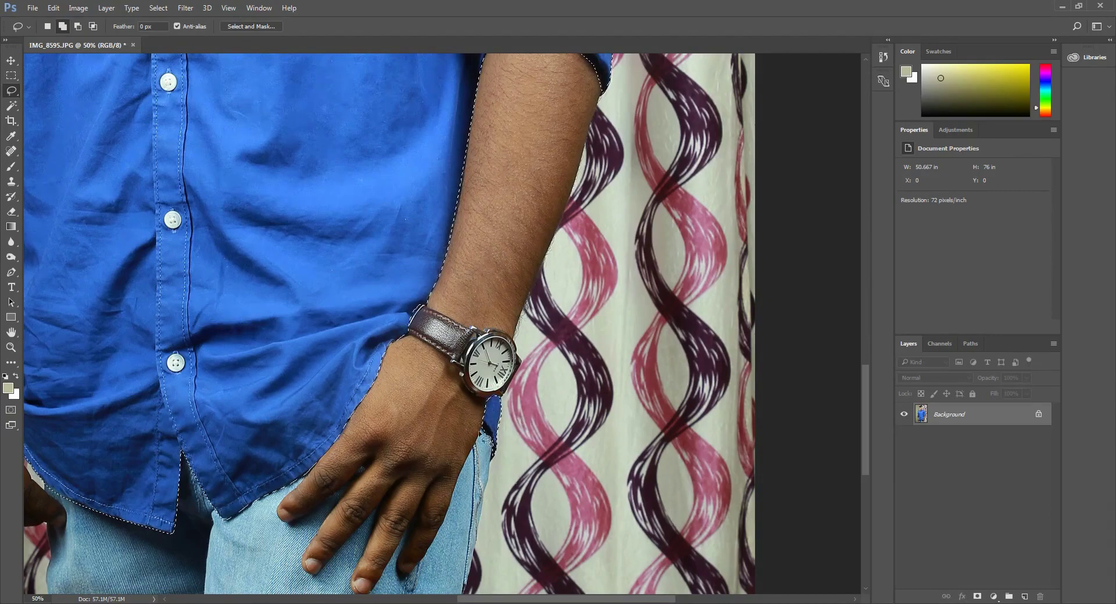
mouse_move(184, 309)
mouse_down()
mouse_move(420, 385)
mouse_move(421, 371)
mouse_up()
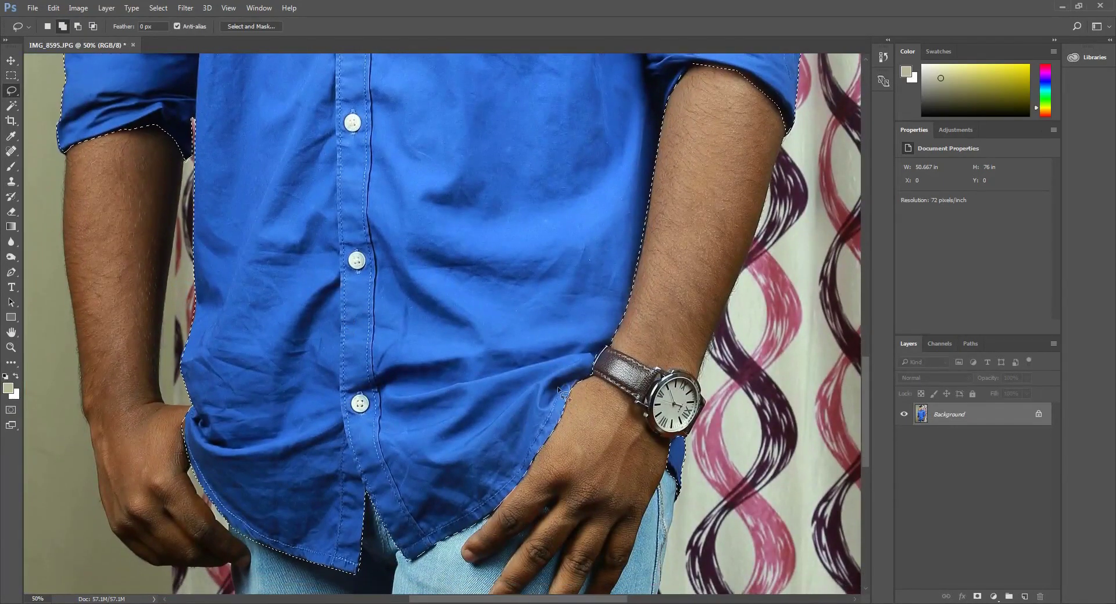
Reopen Hue/Saturation on the selection and shift the shirt's hue.
key(ctrl+minus)
key(ctrl+minus)
key(ctrl+minus)
key(ctrl+u)
mouse_move(793, 225)
mouse_down()
mouse_move(834, 229)
mouse_move(774, 231)
mouse_move(791, 226)
mouse_move(757, 253)
mouse_move(759, 279)
mouse_move(741, 278)
mouse_move(754, 277)
mouse_up()
Apply Hue -4, Saturation about -79, Lightness -70 for a near-black navy shirt.
click(757, 254)
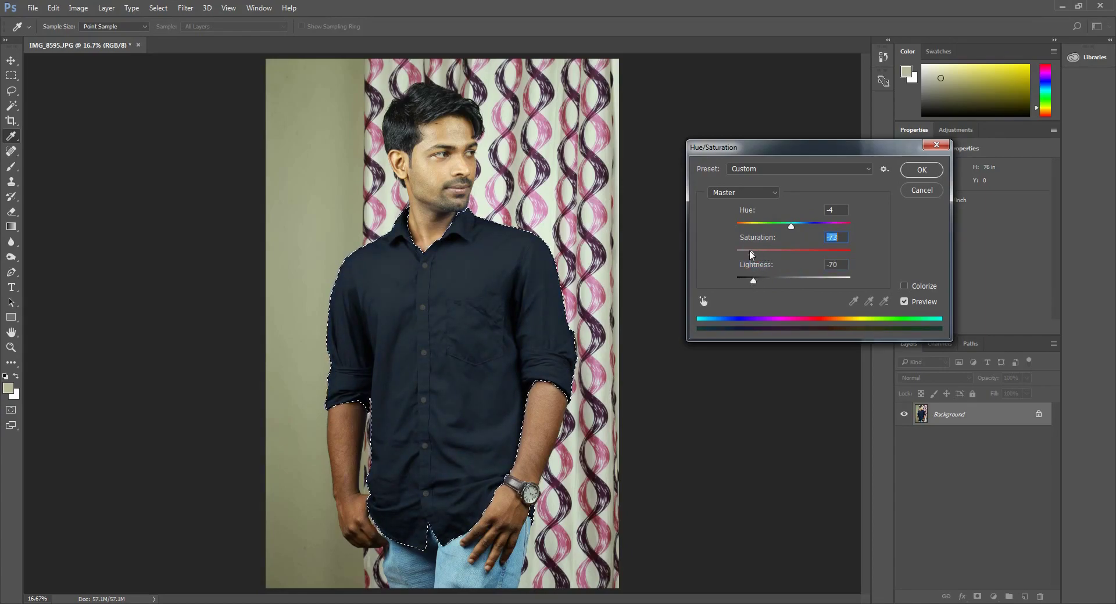
drag(762, 250, 748, 255)
click(921, 170)
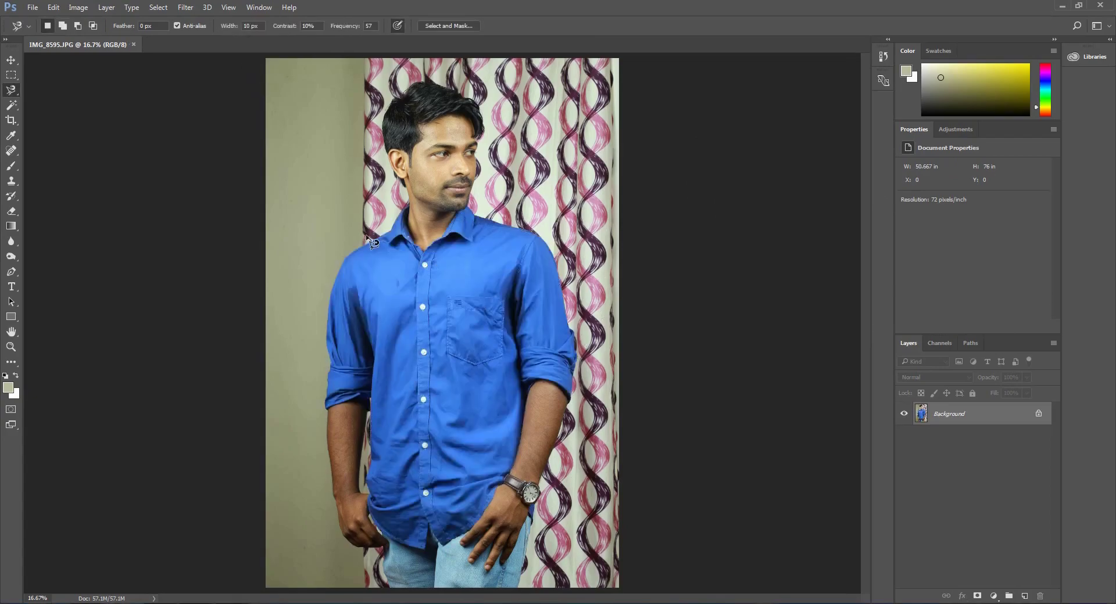
Add a Hue/Saturation adjustment layer targeting the Blues range sampled from the shirt.
click(11, 60)
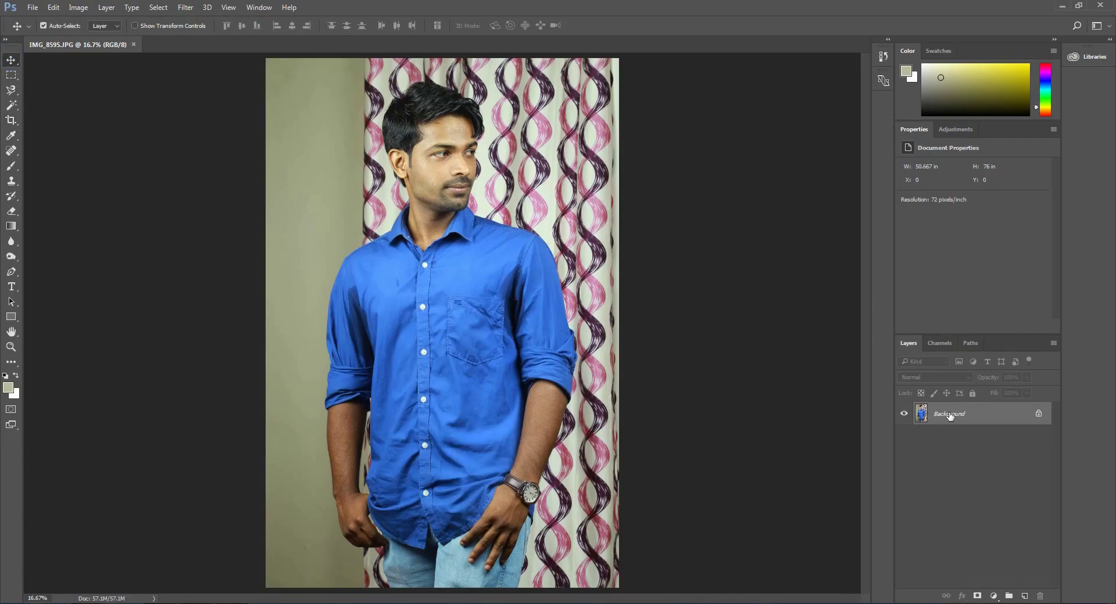
click(993, 596)
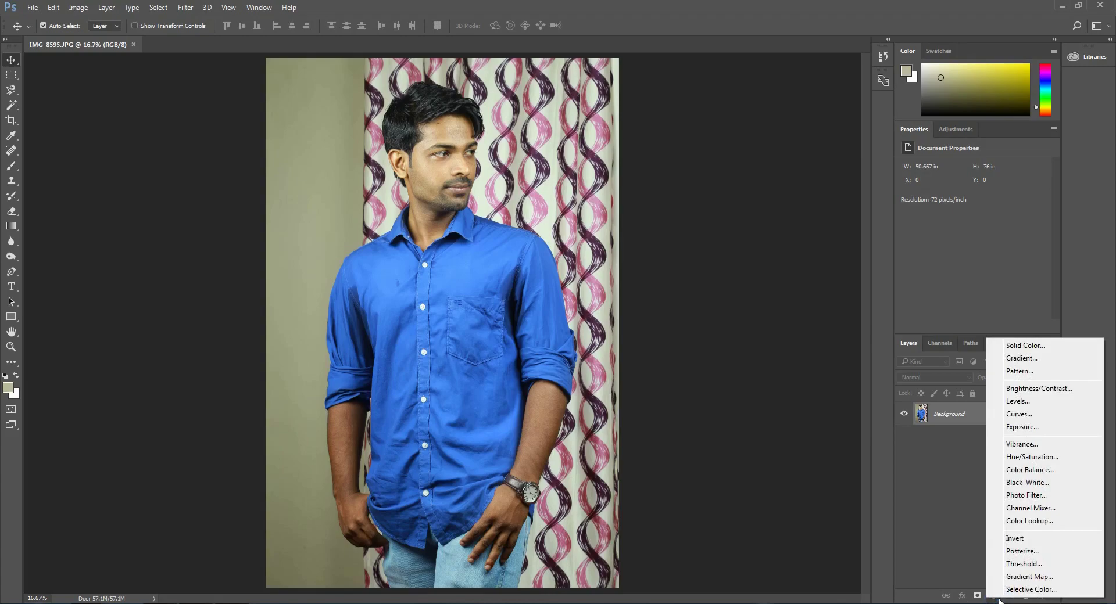
click(1029, 458)
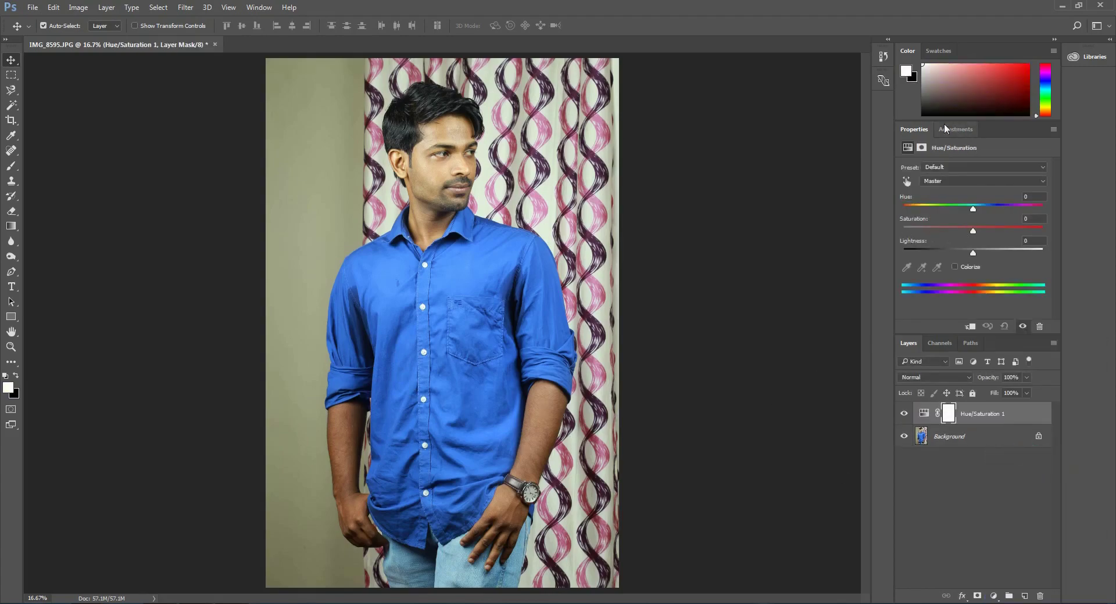
click(907, 182)
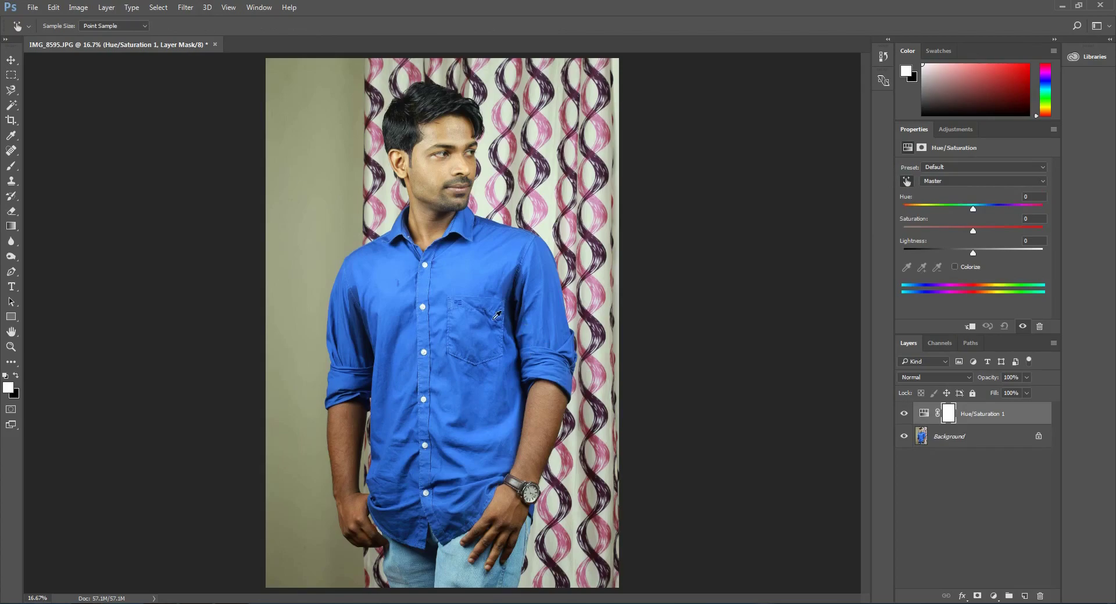
click(398, 305)
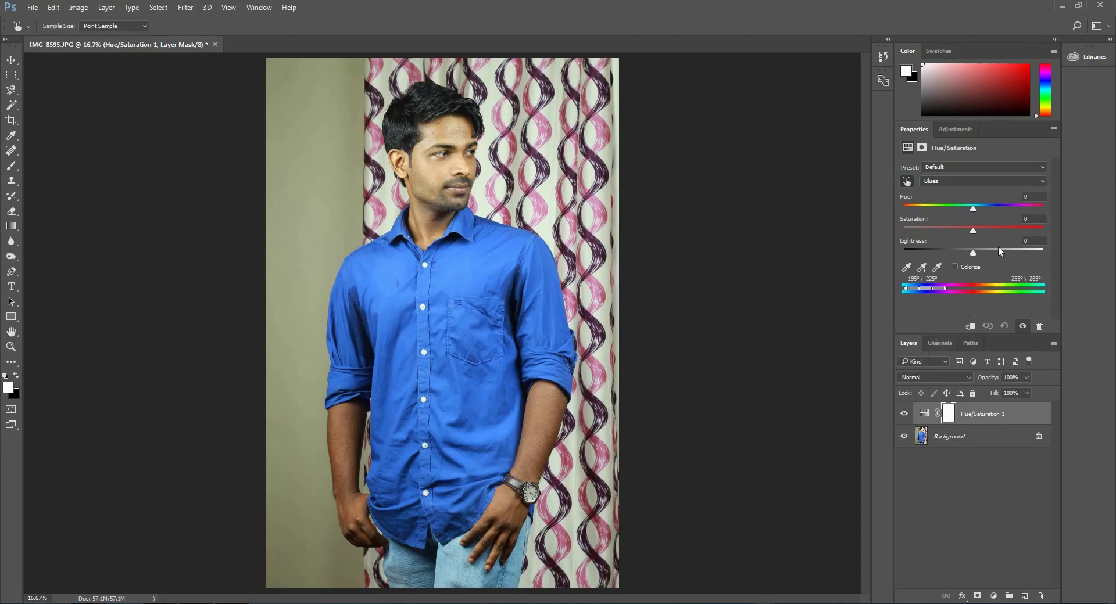
Set Hue +180 and Saturation +100, widen the colour range, and inspect the orange shirt and jeans.
drag(973, 208, 1055, 211)
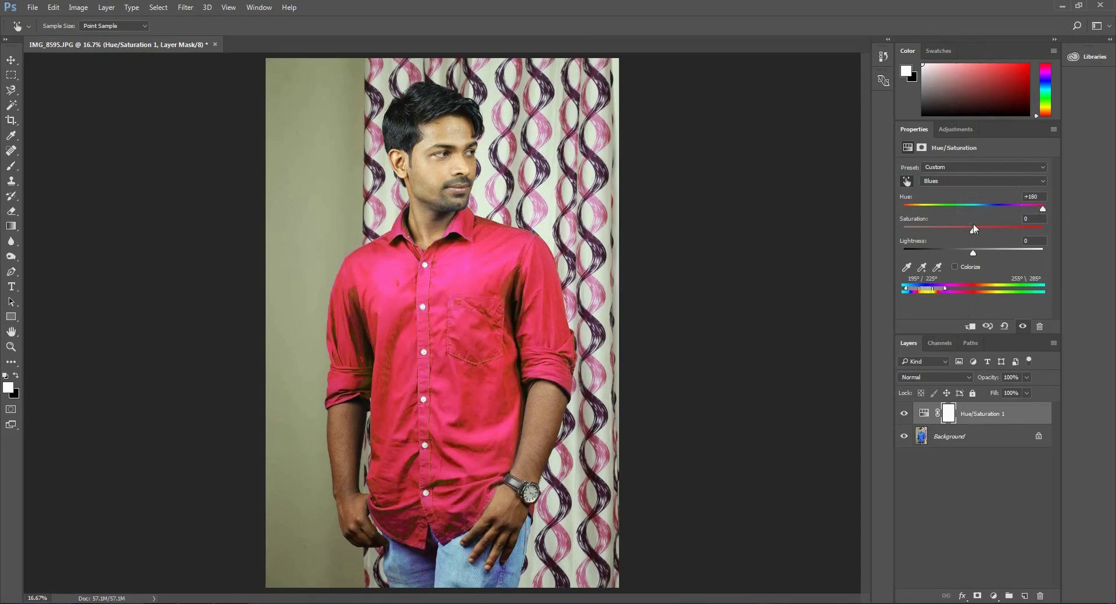
drag(973, 231, 1064, 229)
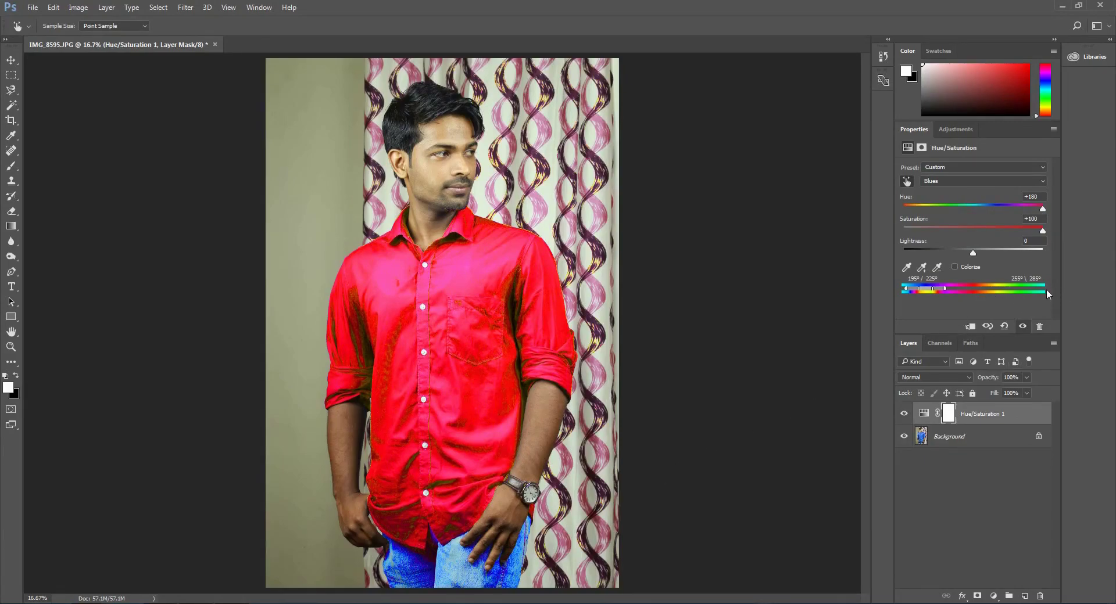
drag(1045, 289, 939, 292)
key(ctrl+plus)
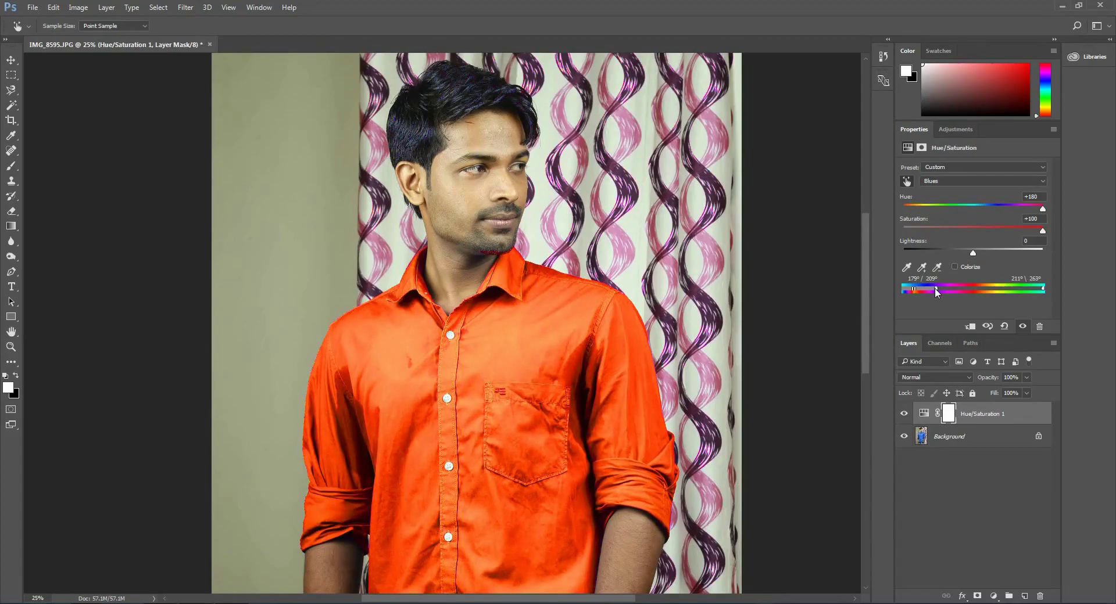
drag(577, 512, 536, 281)
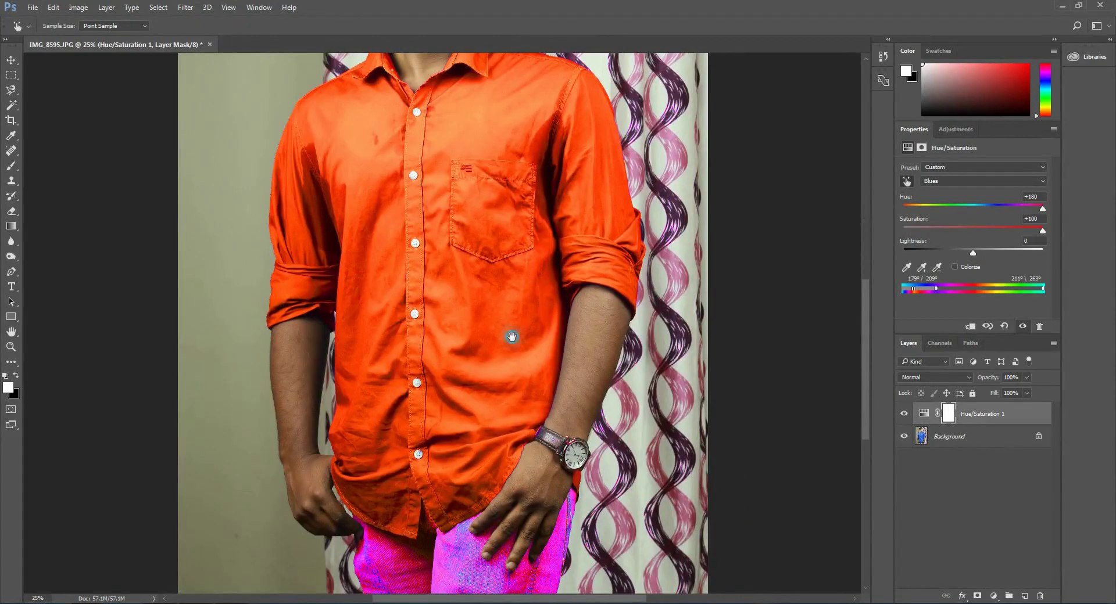
drag(511, 337, 536, 393)
drag(817, 373, 802, 267)
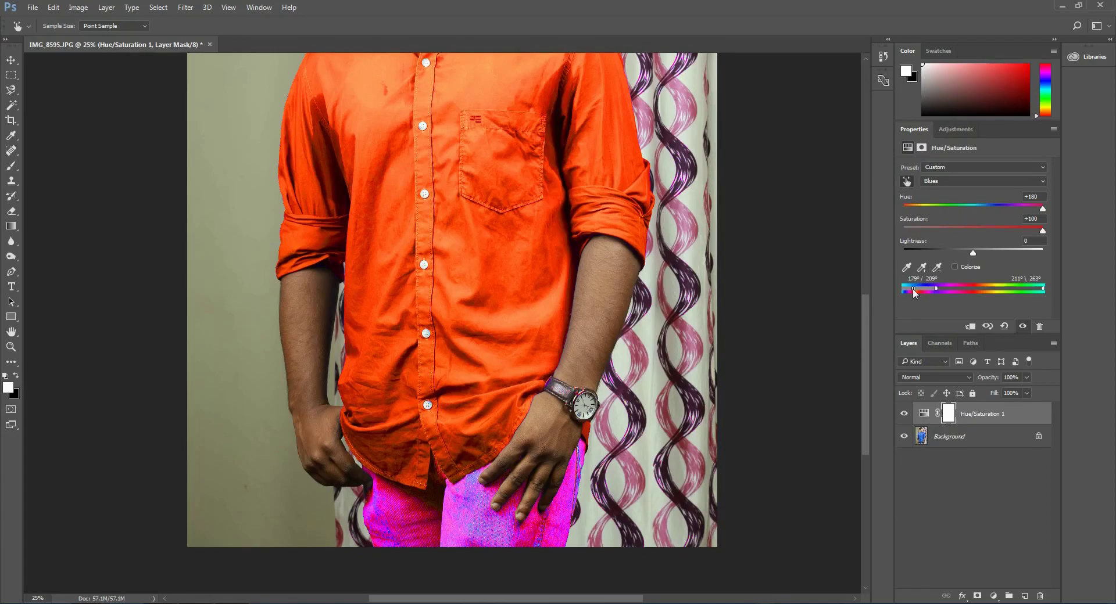
drag(914, 292, 911, 292)
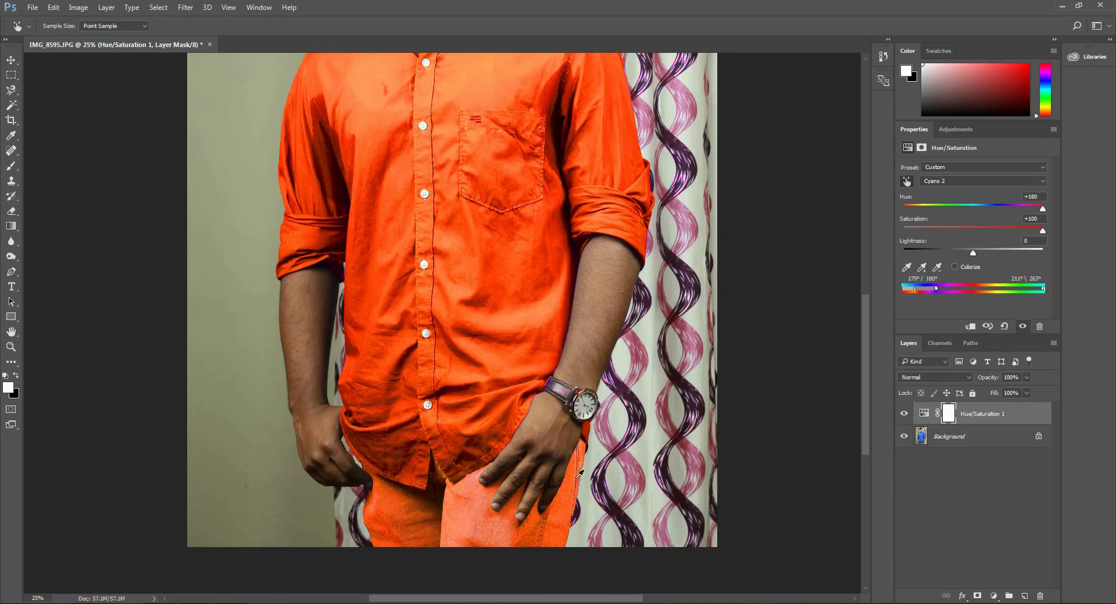
drag(564, 121, 607, 418)
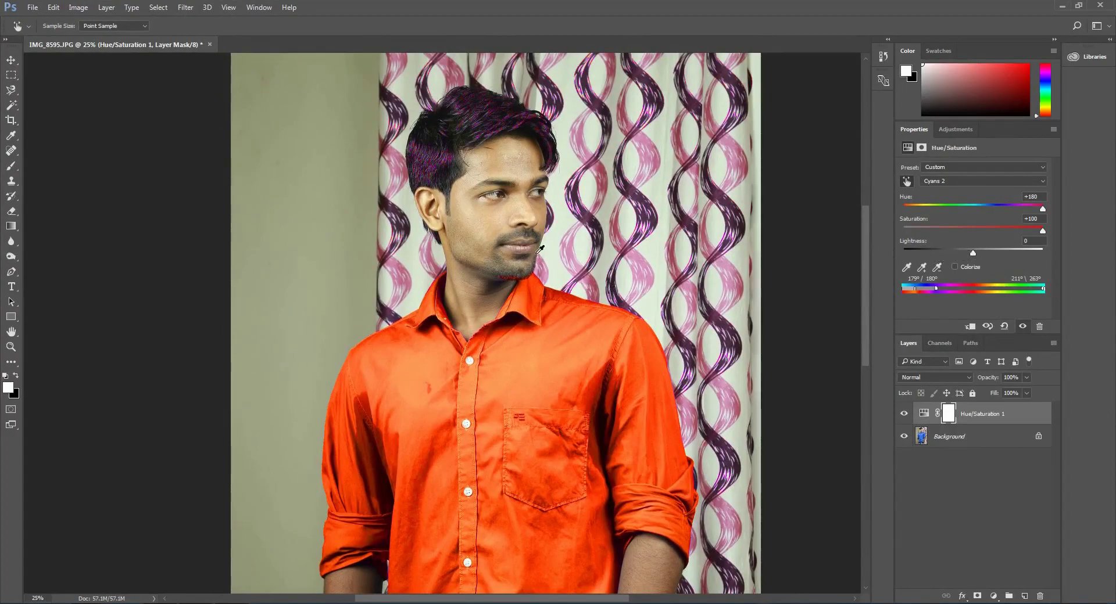
Reset the adjustment's Hue and Saturation values to 0.
scroll(539, 250, up, 2)
scroll(539, 249, down, 2)
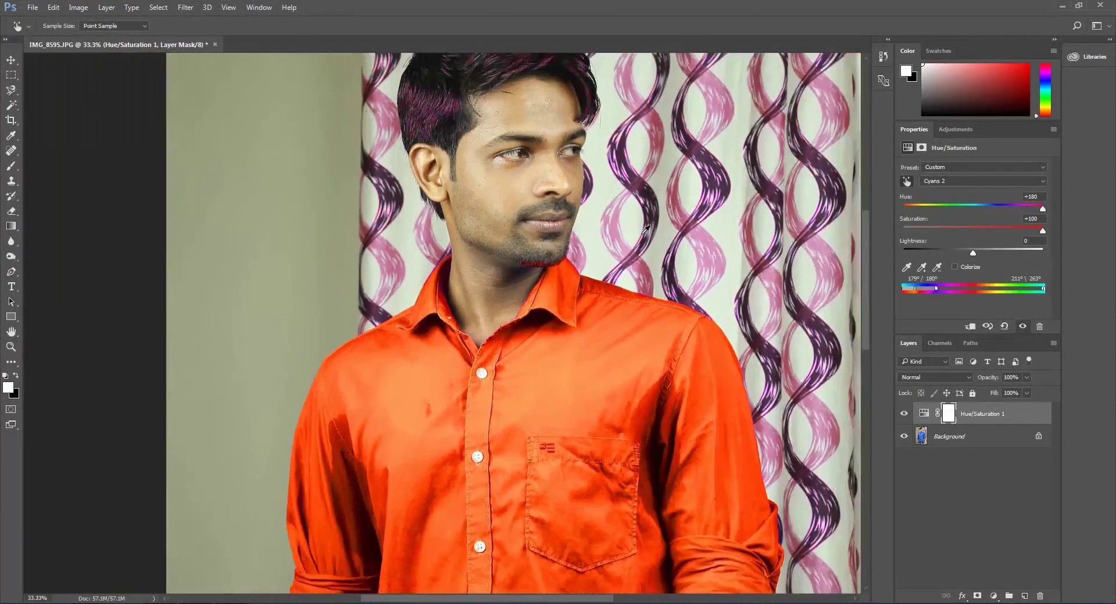
scroll(653, 231, down, 1)
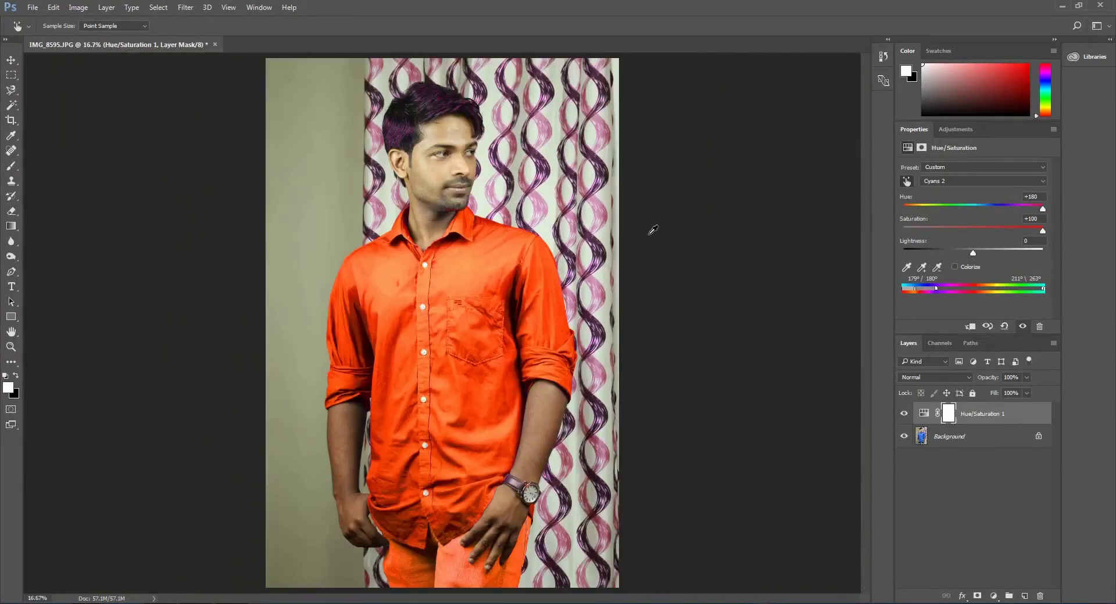
drag(1043, 214, 1042, 213)
double_click(1034, 197)
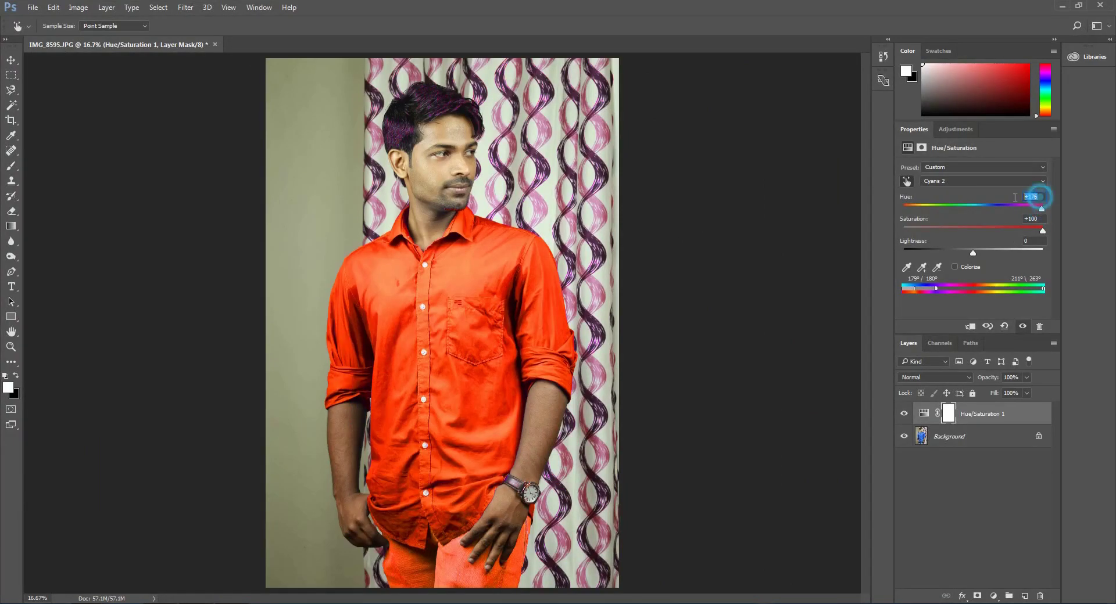
text(0)
key(Tab)
click(1037, 219)
text(0)
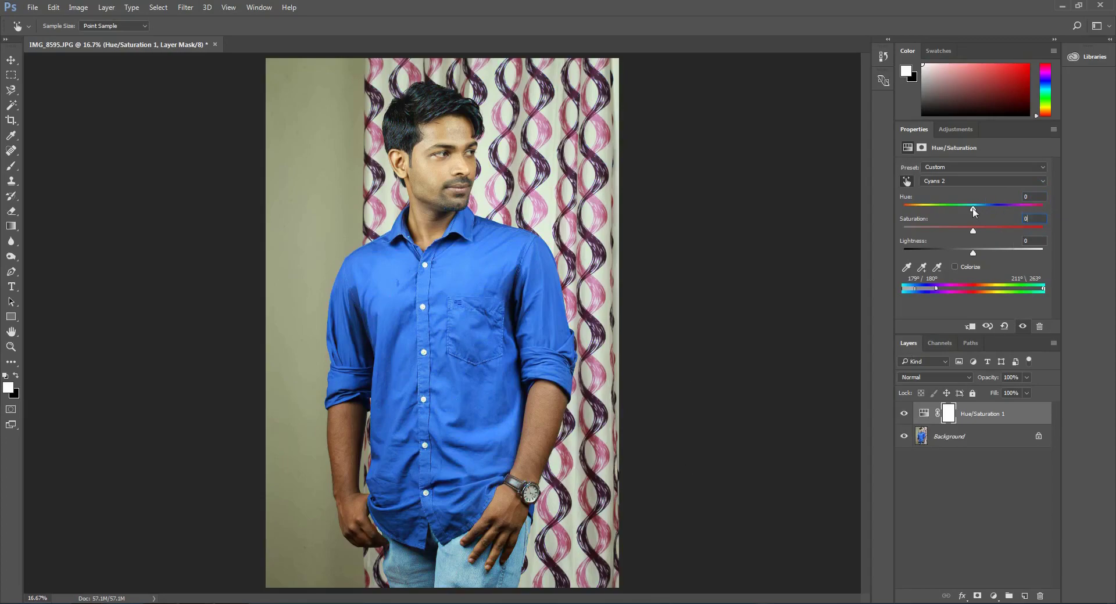
Try magenta, orange, lime green, purple and teal hues on the shirt.
drag(974, 212, 1032, 215)
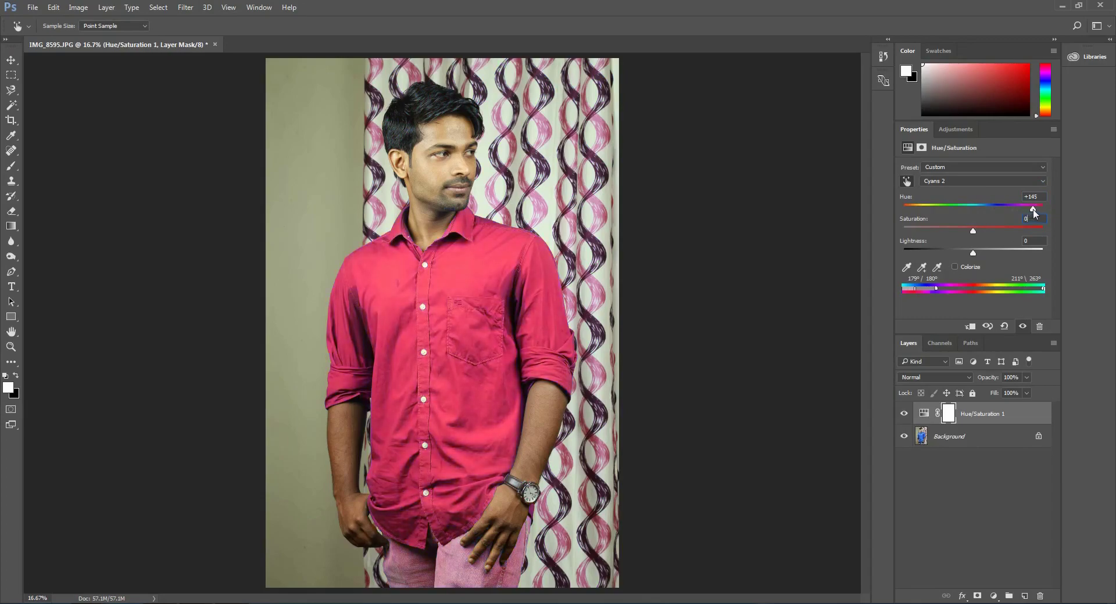
mouse_move(1035, 214)
mouse_down()
mouse_move(1051, 210)
mouse_move(894, 214)
mouse_up()
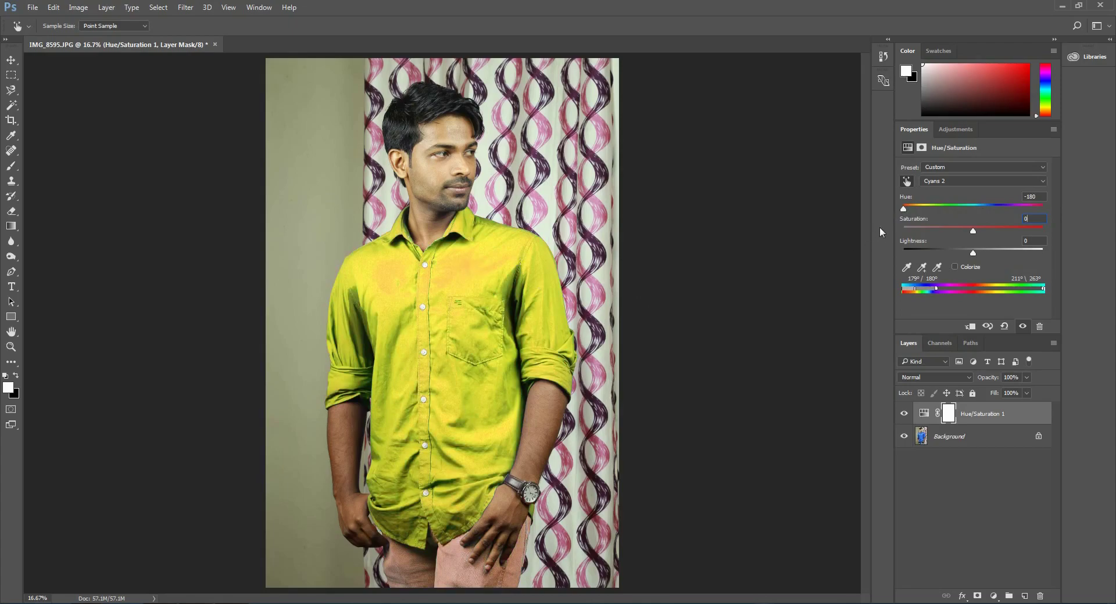
drag(903, 211, 911, 210)
scroll(525, 207, up, 2)
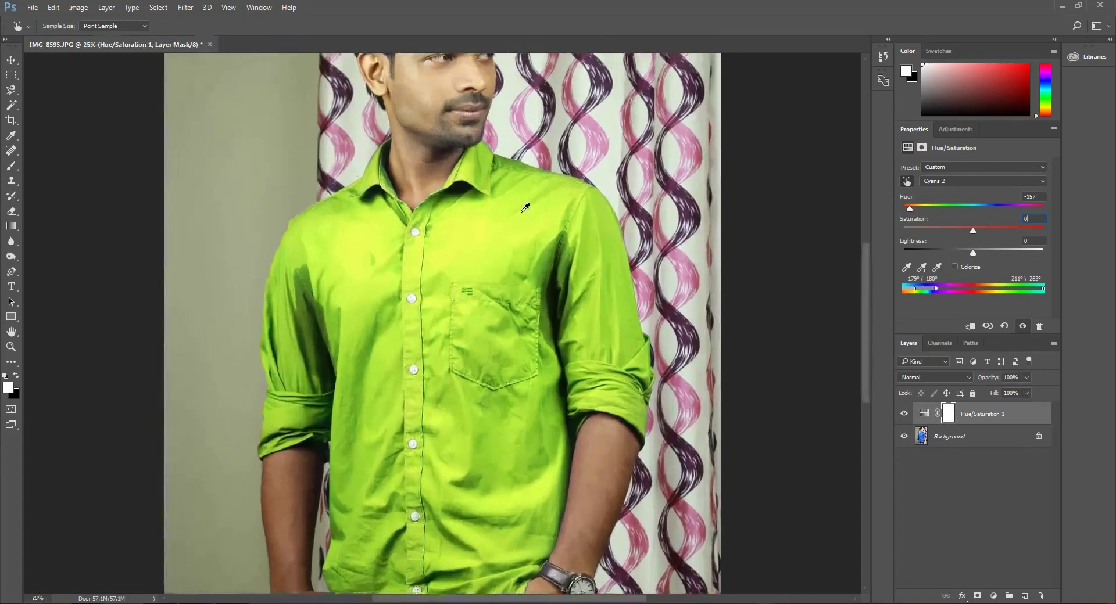
scroll(521, 204, up, 3)
scroll(493, 219, down, 5)
scroll(493, 219, down, 2)
mouse_move(909, 209)
mouse_down()
mouse_move(1004, 209)
mouse_move(985, 204)
mouse_move(947, 230)
mouse_up()
drag(1011, 205, 1028, 210)
drag(508, 398, 501, 428)
Settle on Lightness +100, Saturation -64 and Hue +63 for pale lavender.
mouse_move(973, 253)
mouse_down()
mouse_move(903, 254)
mouse_move(962, 231)
mouse_up()
drag(904, 252, 1051, 258)
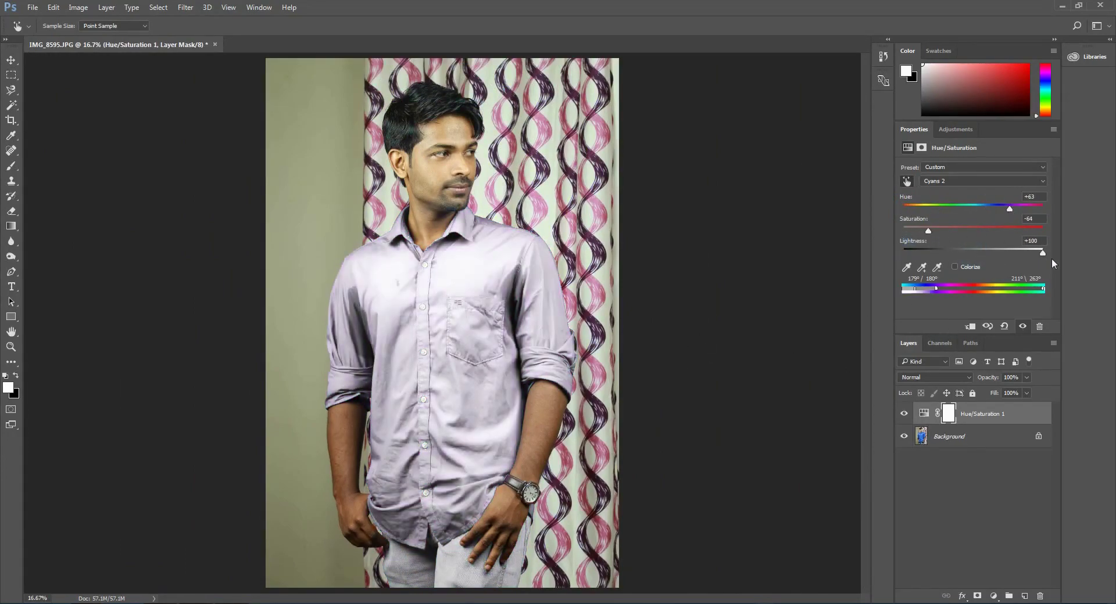
drag(928, 230, 947, 230)
drag(1009, 209, 962, 210)
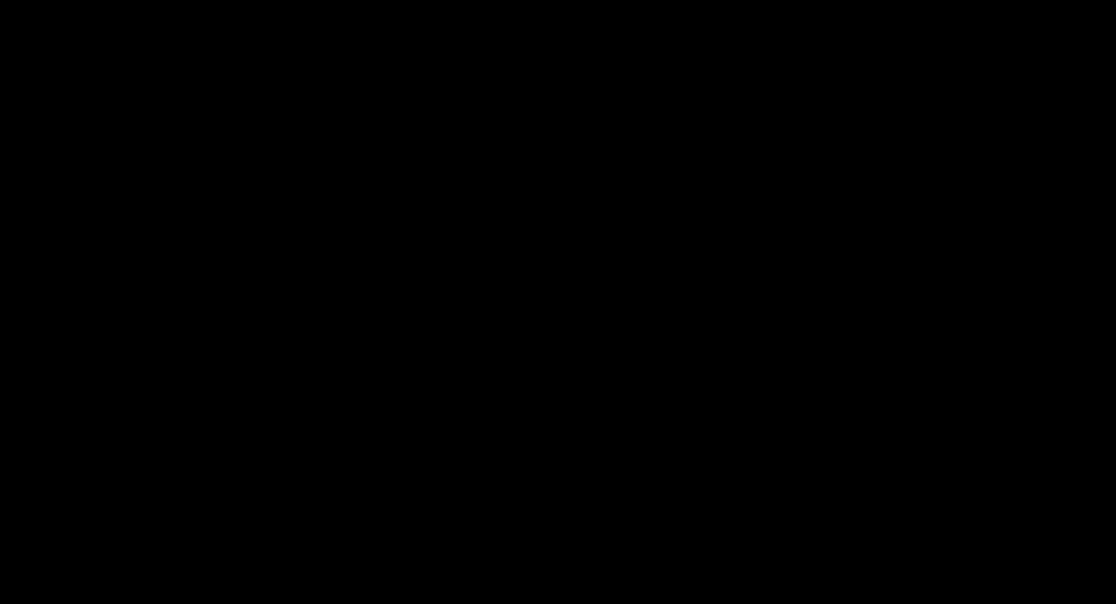